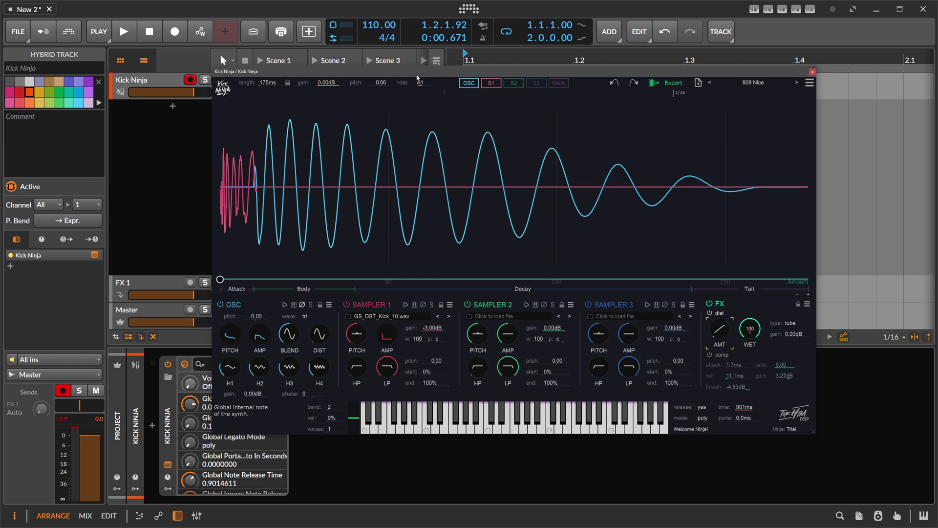
# - Examine the oscillator's pitch and amplitude envelopes in Kick Ninja
pyautogui.moveTo(424, 74); pyautogui.dragTo(421, 74)
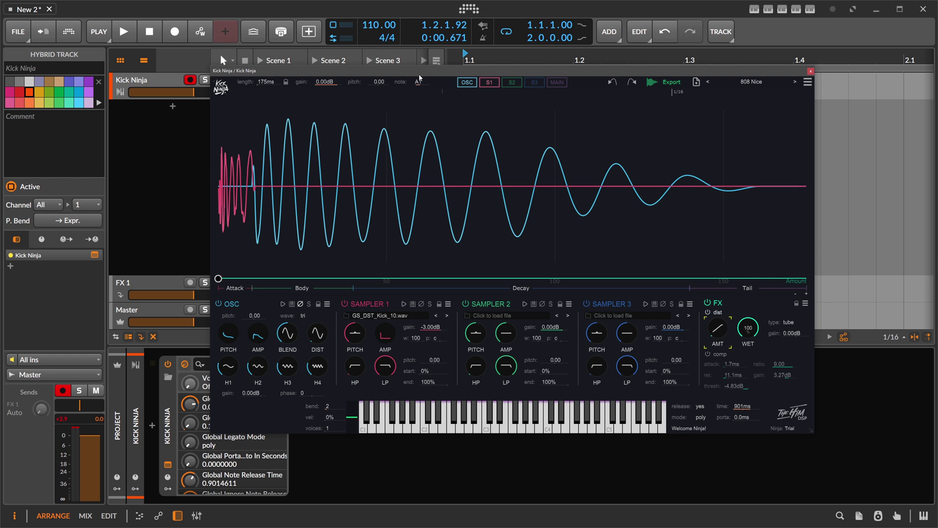
pyautogui.moveTo(418, 74); pyautogui.dragTo(424, 74)
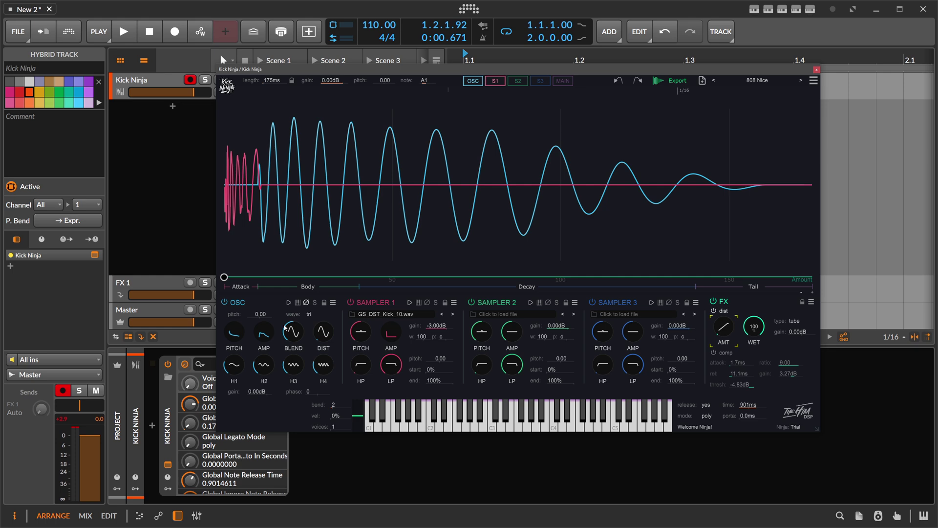
pyautogui.click(234, 332)
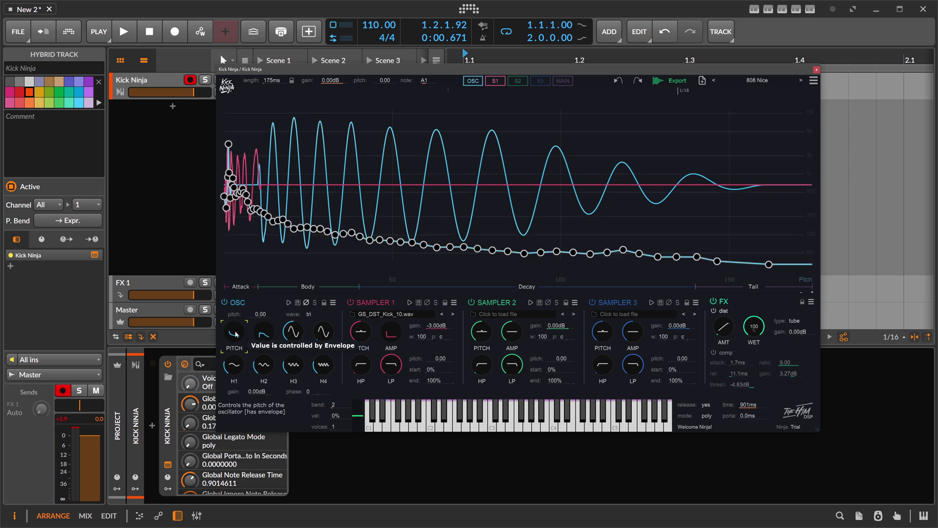
pyautogui.click(264, 332)
# - Draw an envelope for the oscillator's blend and a distortion envelope ramping up from zero to a point at about 37 ms
pyautogui.click(298, 332)
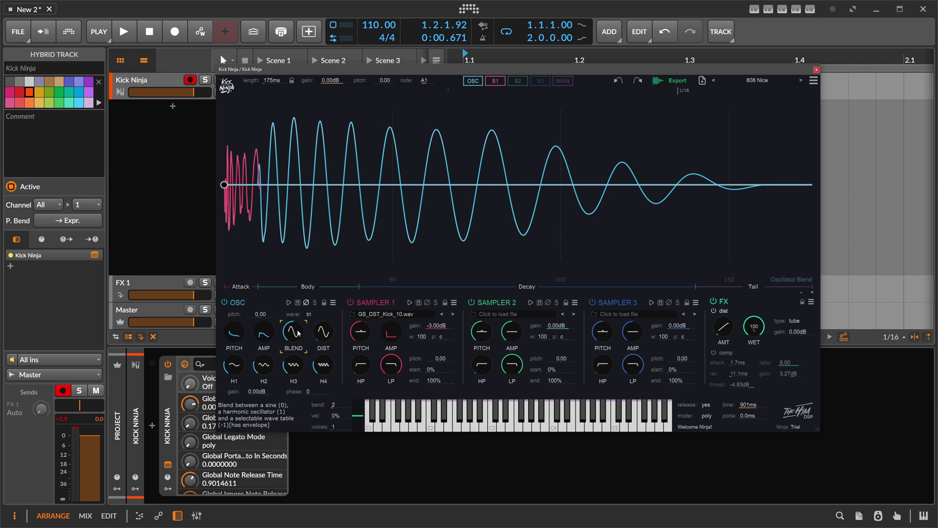
pyautogui.moveTo(293, 333)
pyautogui.mouseDown()
pyautogui.moveTo(296, 382)
pyautogui.moveTo(296, 324)
pyautogui.moveTo(295, 332)
pyautogui.mouseUp()
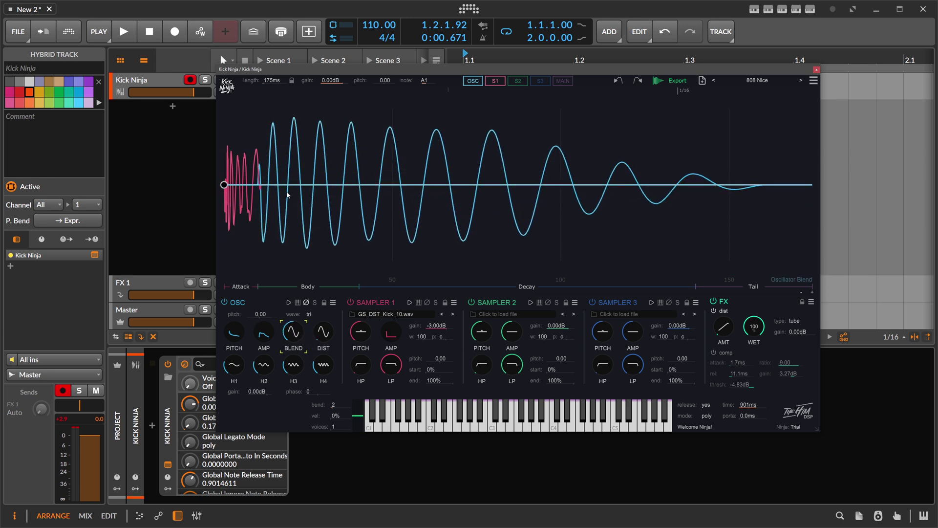
pyautogui.moveTo(288, 185); pyautogui.dragTo(435, 191)
pyautogui.click(326, 329)
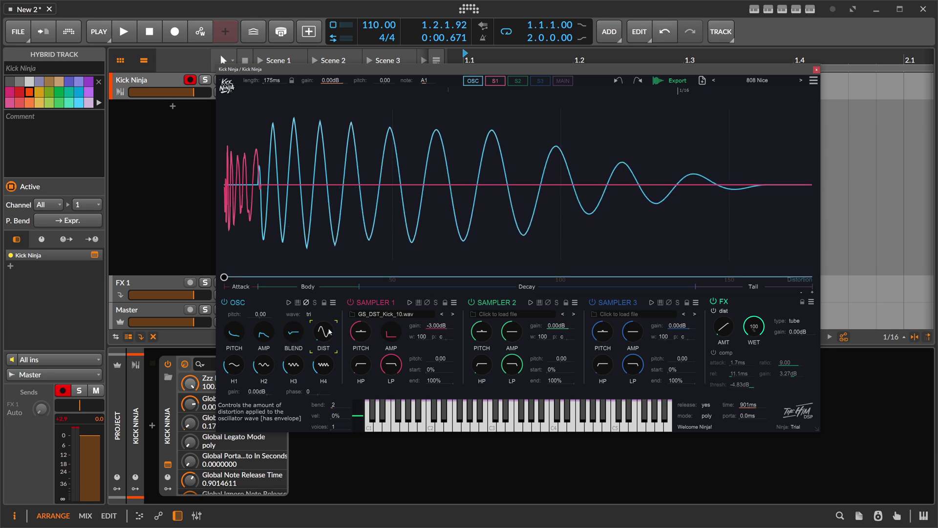
pyautogui.click(348, 190)
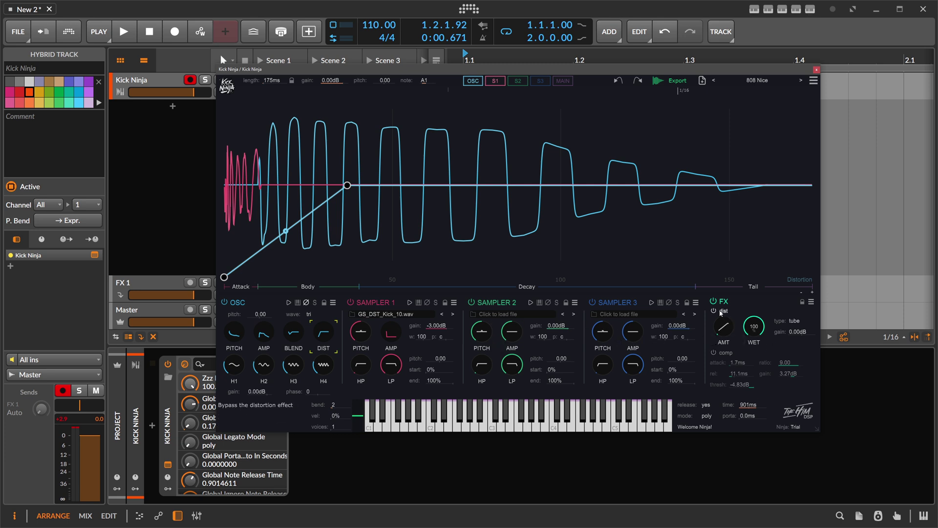
# - Export the kick as an audio clip to the start of the Kick Ninja arranger track and delete the clip
pyautogui.moveTo(734, 325)
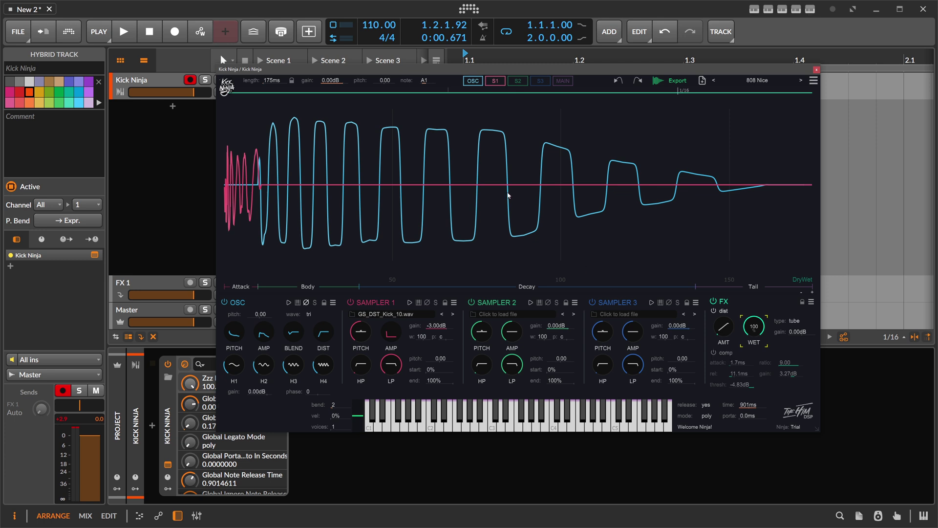
pyautogui.moveTo(429, 71); pyautogui.dragTo(397, 84)
pyautogui.moveTo(625, 84); pyautogui.dragTo(468, 79)
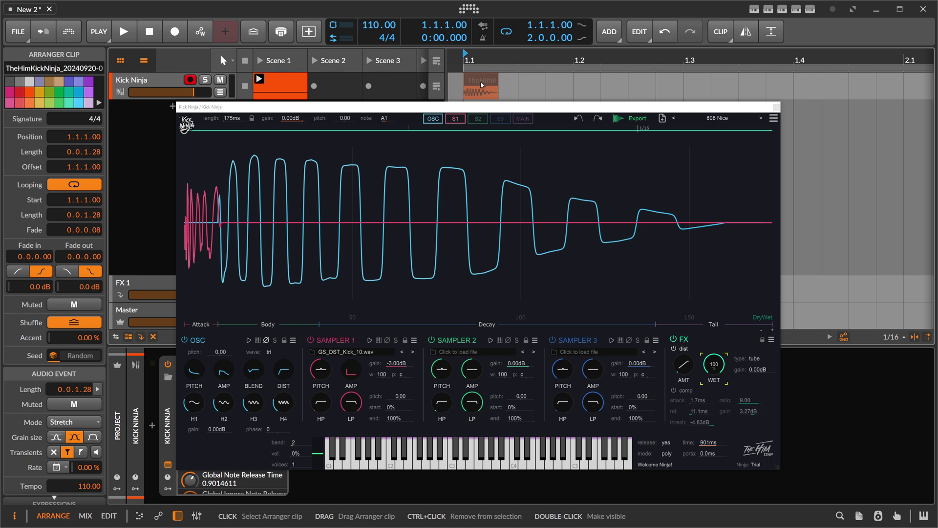
pyautogui.press('Delete')
pyautogui.moveTo(516, 108); pyautogui.dragTo(549, 90)
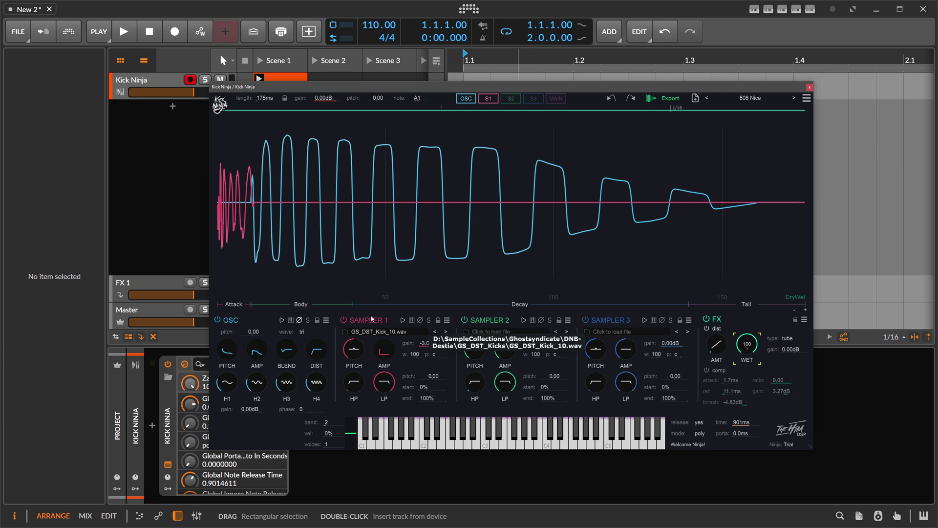
pyautogui.moveTo(428, 87); pyautogui.dragTo(432, 72)
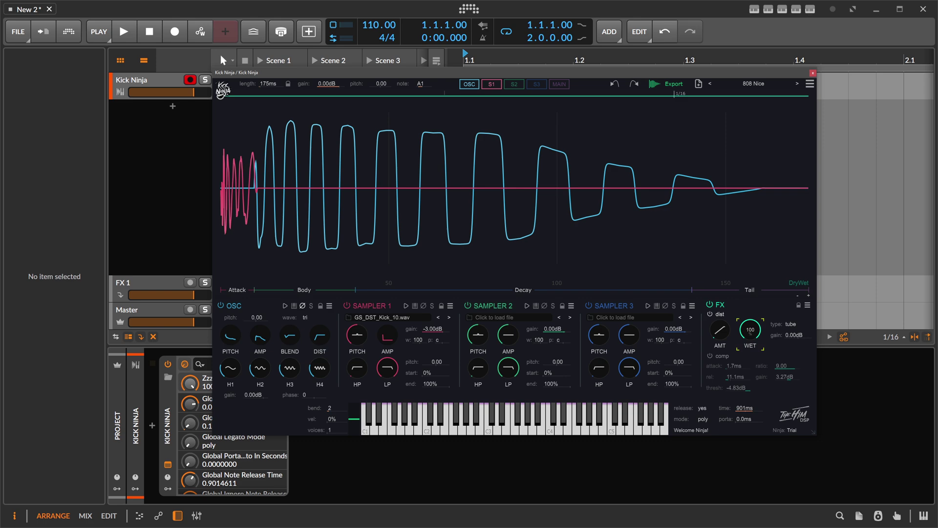
# - Switch to Resonic Pro, turn off looping and audition several kick samples from the GS_DST_Kicks folder
pyautogui.hotkey('alt', 'Tab')
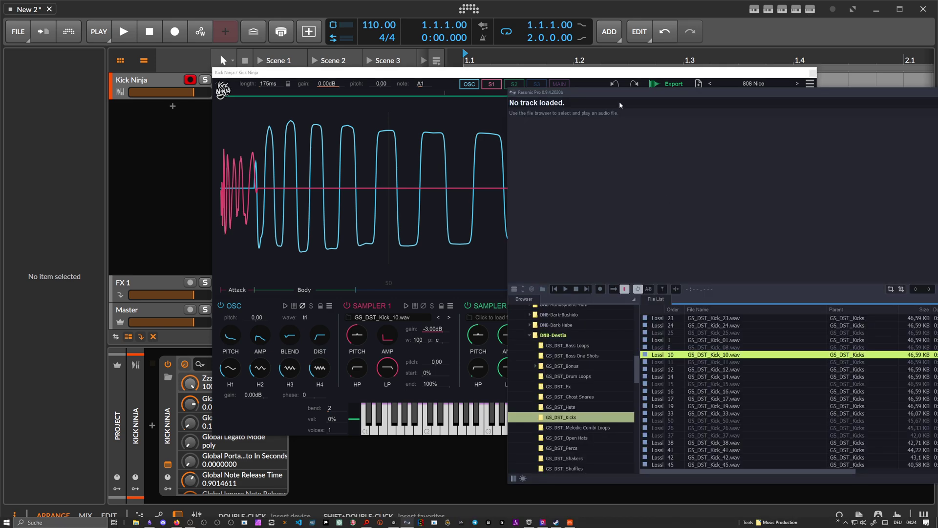
pyautogui.moveTo(614, 93); pyautogui.dragTo(504, 34)
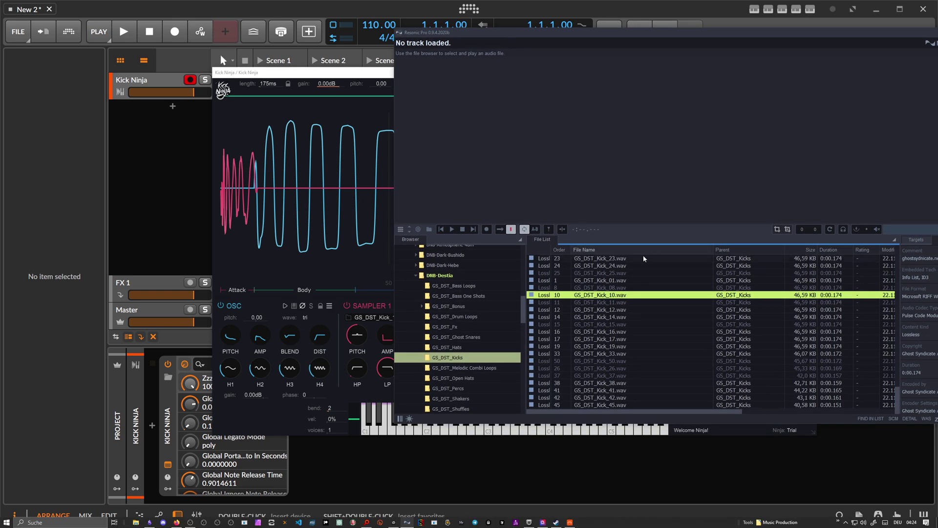
pyautogui.click(524, 229)
pyautogui.click(588, 324)
pyautogui.click(601, 302)
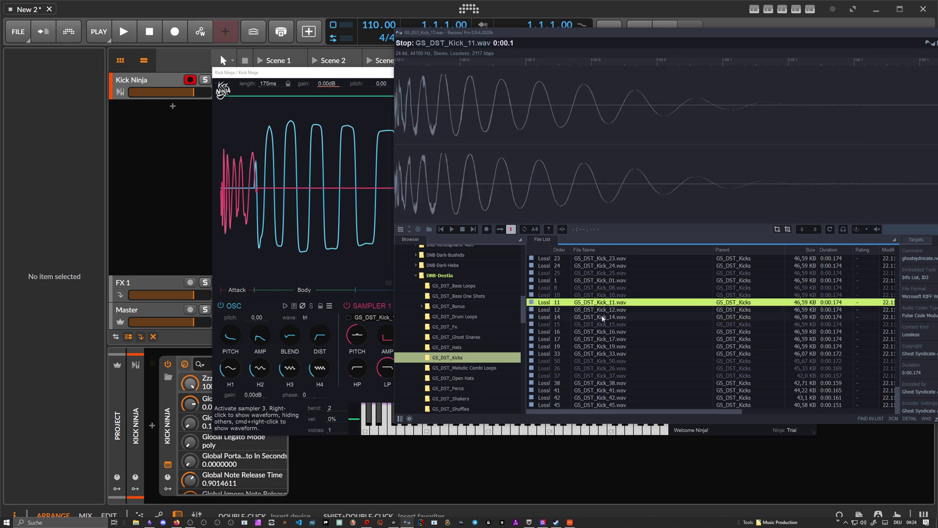
pyautogui.click(602, 331)
pyautogui.click(600, 361)
pyautogui.click(594, 368)
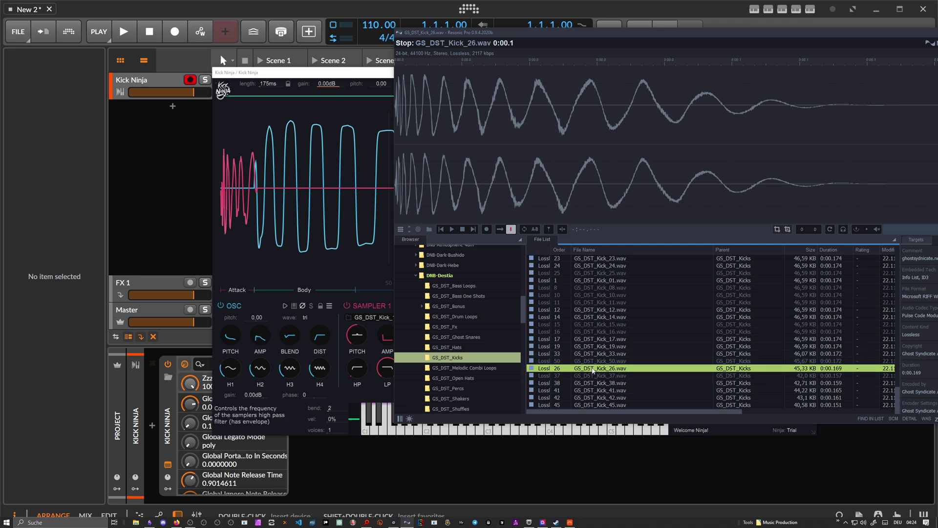
# - Import GS_DST_Kick_26.wav into Kick Ninja's oscillator through the Ninja AI Import, accepting the default analysis settings
pyautogui.moveTo(604, 370); pyautogui.dragTo(268, 333)
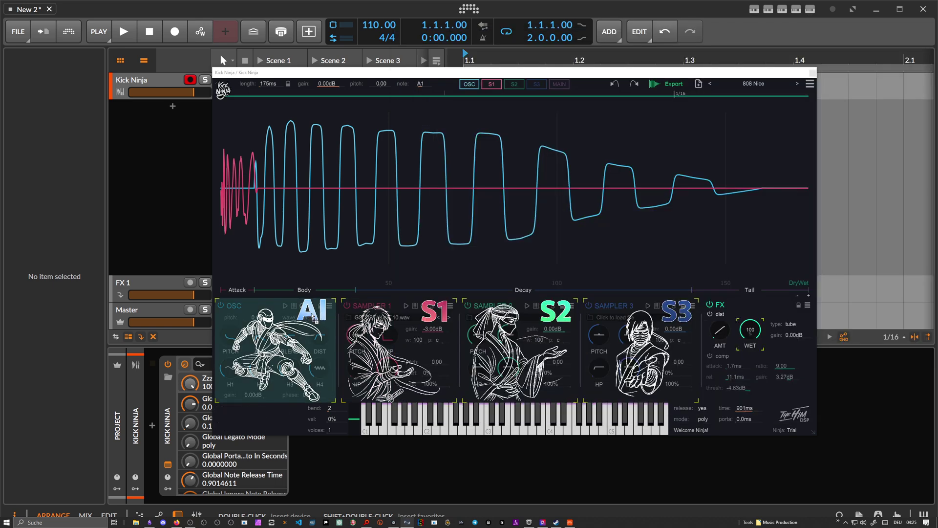
pyautogui.moveTo(314, 318); pyautogui.dragTo(272, 336)
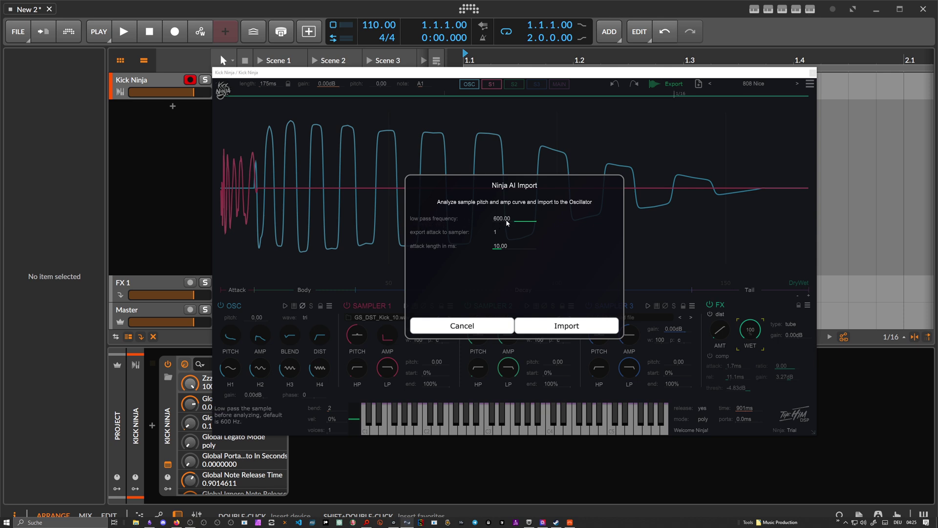
pyautogui.moveTo(502, 221)
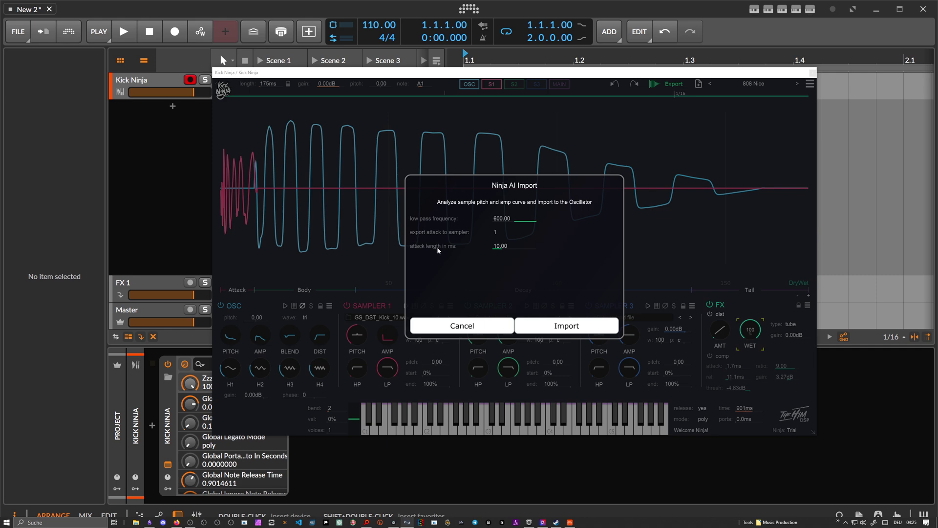
pyautogui.moveTo(506, 248)
pyautogui.click(556, 325)
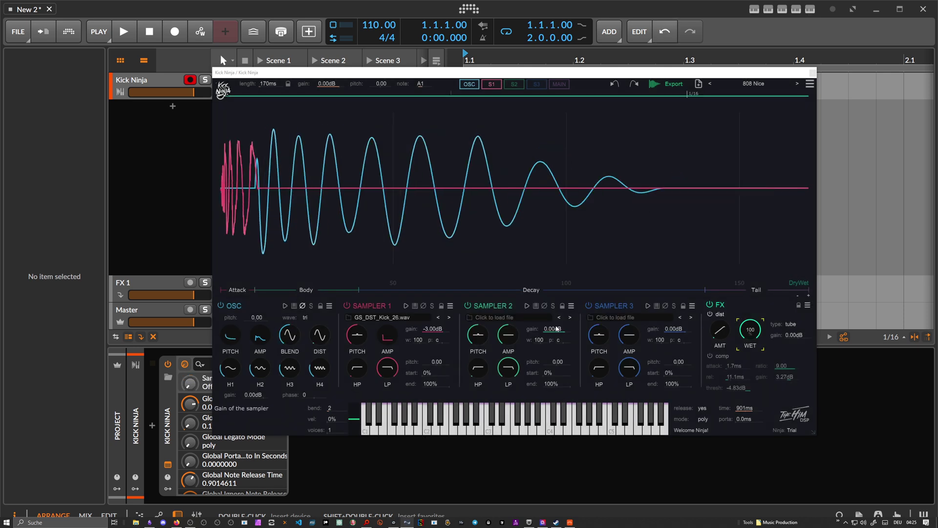
# - Examine the imported amp and pitch envelopes and play the original GS_DST_Kick_26.wav in Resonic Pro for comparison
pyautogui.click(266, 333)
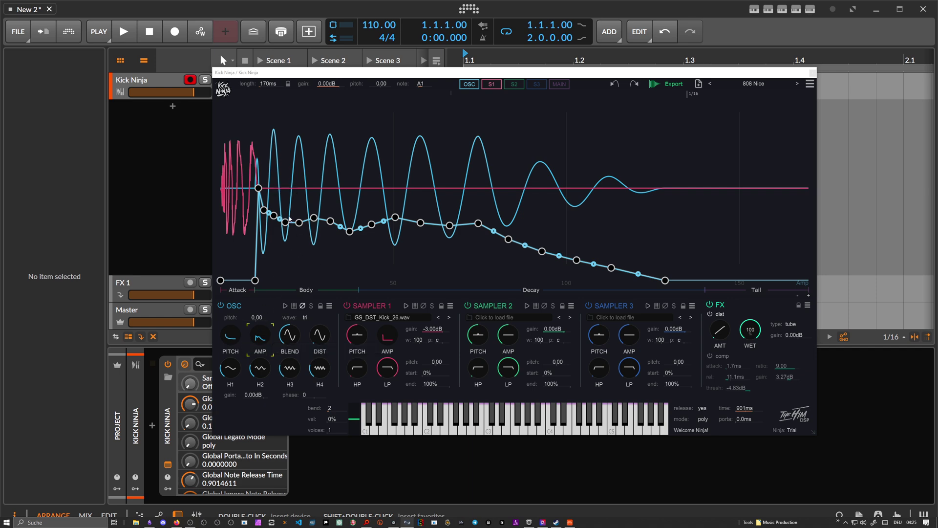
pyautogui.click(231, 335)
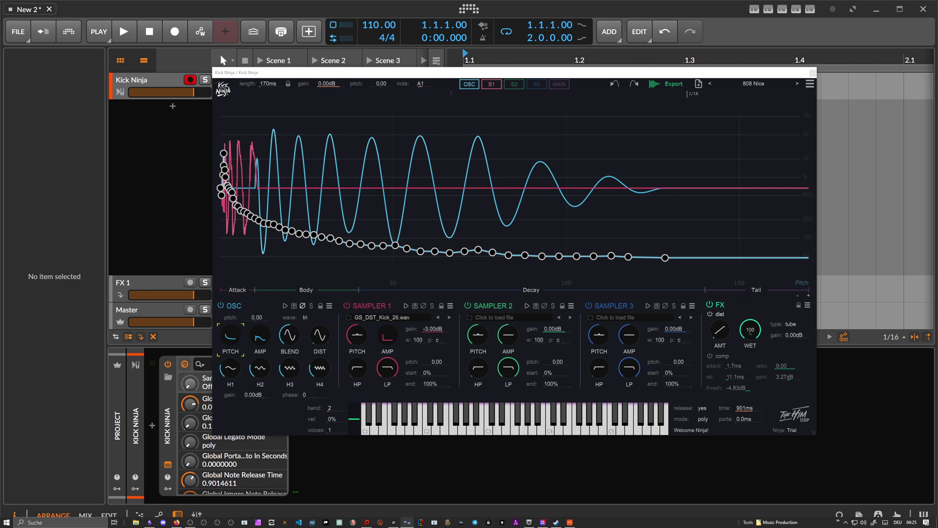
pyautogui.hotkey('alt', 'Tab')
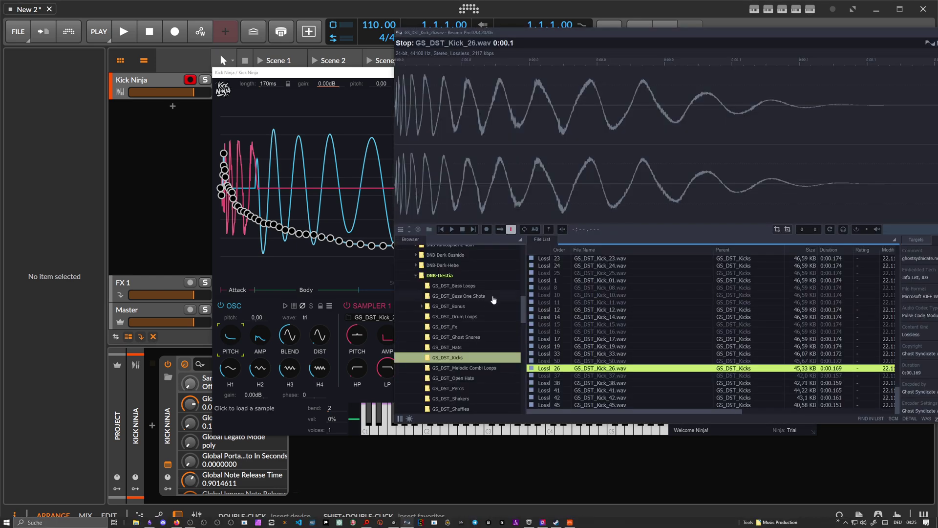
pyautogui.click(454, 227)
pyautogui.click(453, 227)
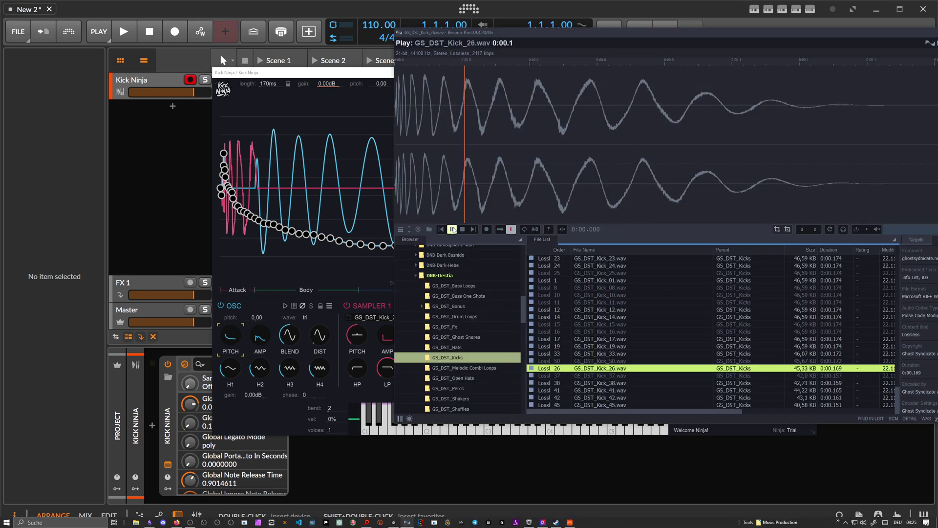
pyautogui.click(453, 228)
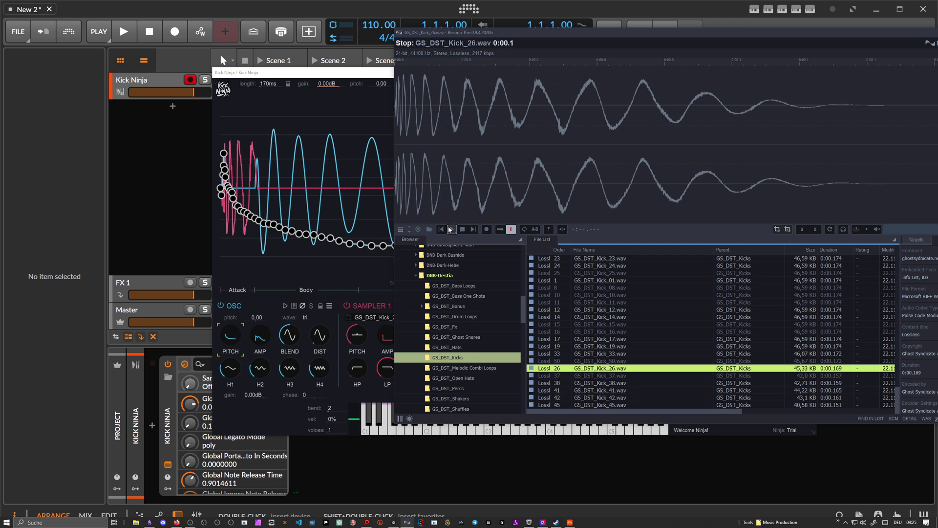
# - Audition more kick samples in Resonic Pro's GS_DST_Kicks folder, ending on GS_DST_Kick_18.wav
pyautogui.moveTo(440, 40); pyautogui.dragTo(506, 40)
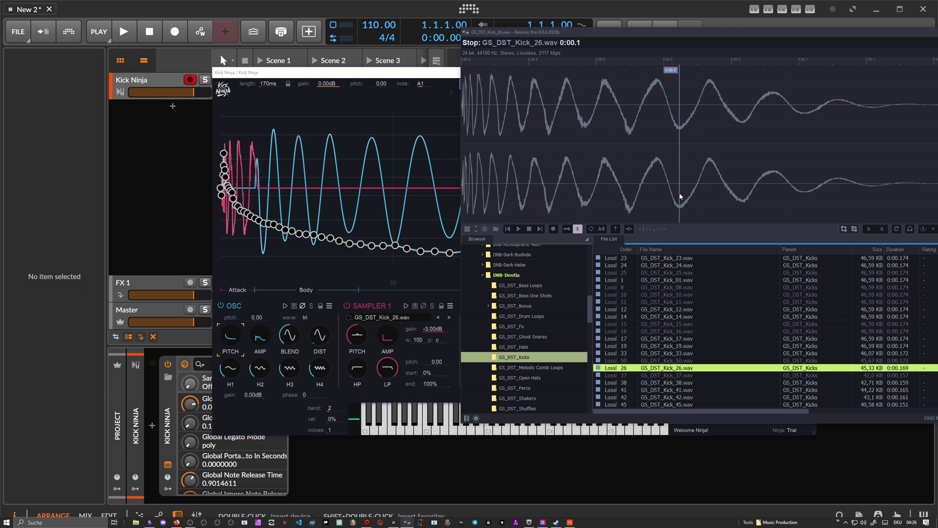
pyautogui.press('space')
pyautogui.click(673, 346)
pyautogui.click(669, 316)
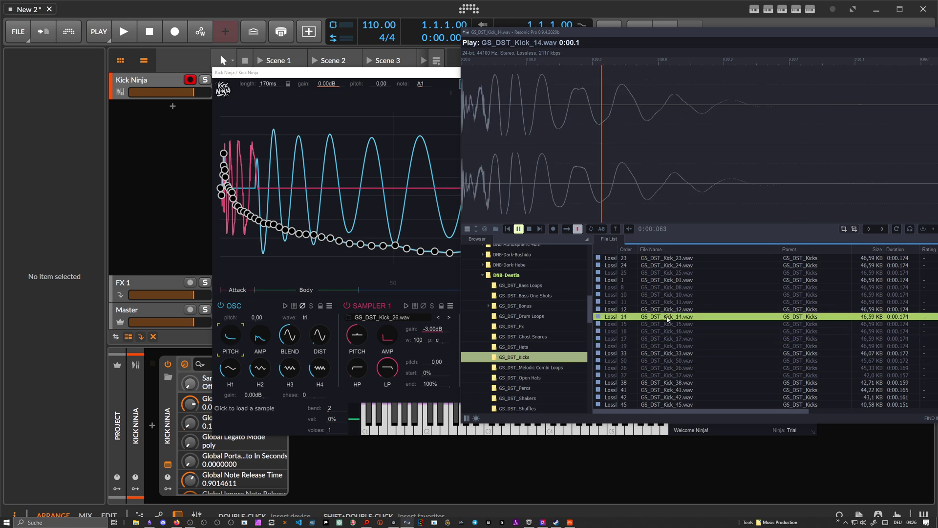
pyautogui.click(665, 287)
pyautogui.scroll(2, 664, 292)
pyautogui.click(668, 280)
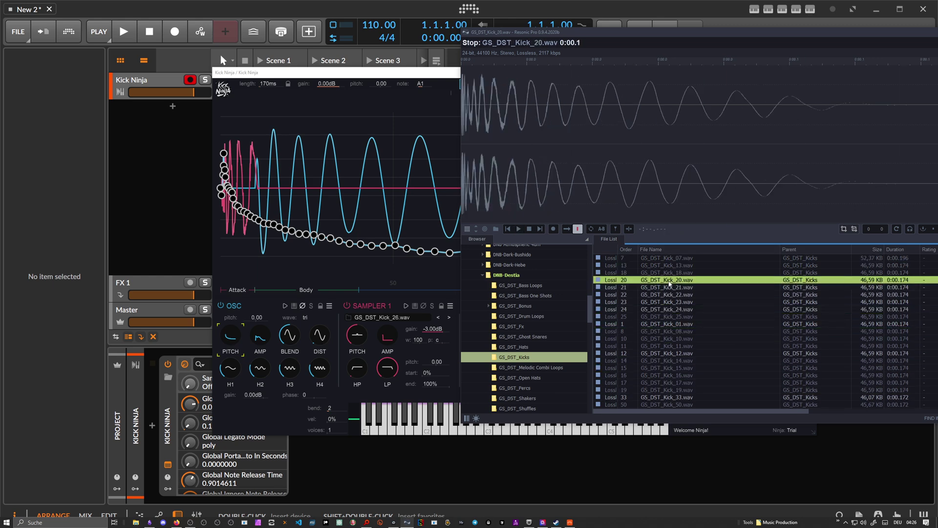
pyautogui.click(666, 273)
pyautogui.scroll(2, 662, 288)
pyautogui.click(662, 310)
pyautogui.click(662, 316)
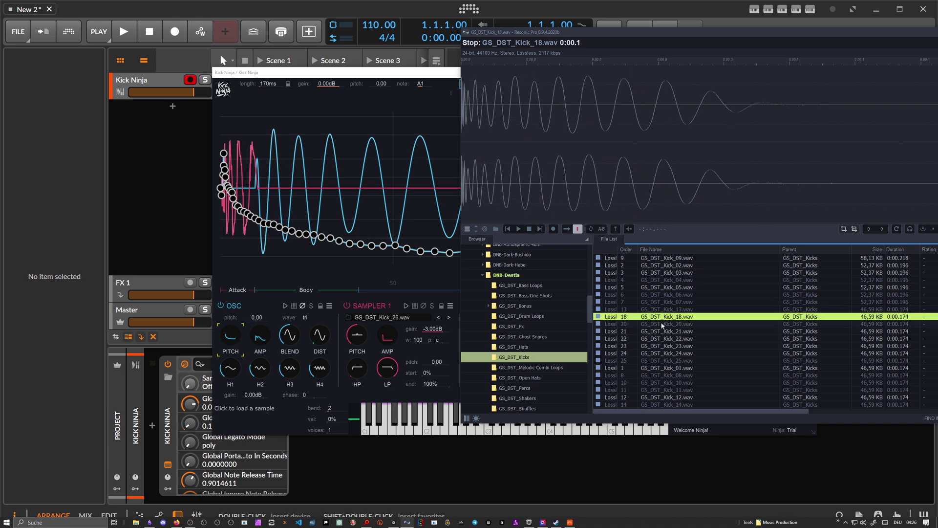
# - Import GS_DST_Kick_18.wav into Kick Ninja's oscillator through the Ninja AI Import with the default analysis settings
pyautogui.moveTo(663, 317); pyautogui.dragTo(287, 333)
pyautogui.click(404, 81)
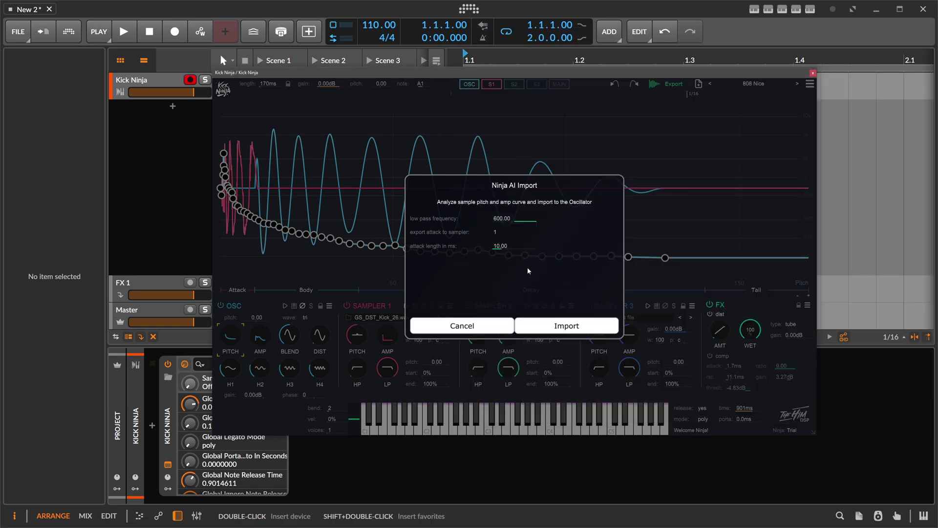
pyautogui.click(562, 327)
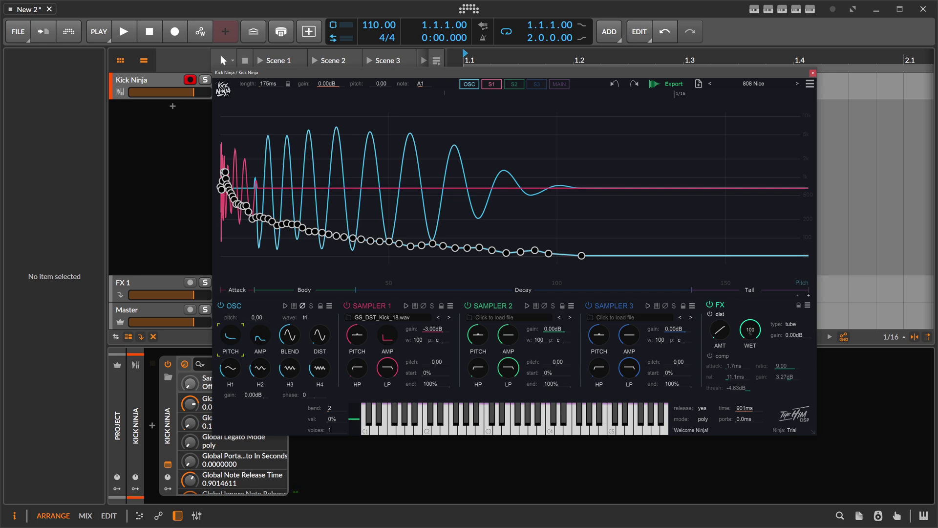
# - Play the original GS_DST_Kick_18.wav in Resonic Pro to compare it with the recreated kick, and return to Kick Ninja
pyautogui.hotkey('alt', 'Tab')
pyautogui.click(519, 229)
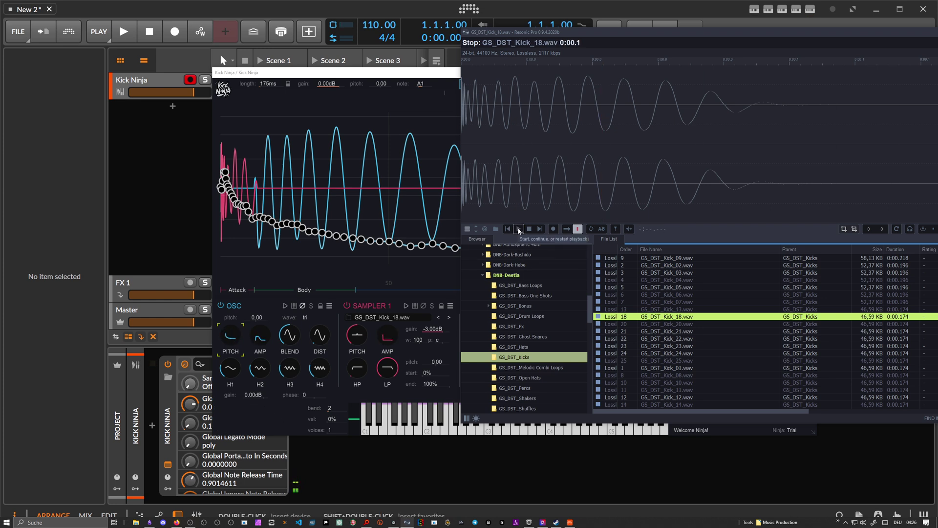
pyautogui.click(384, 79)
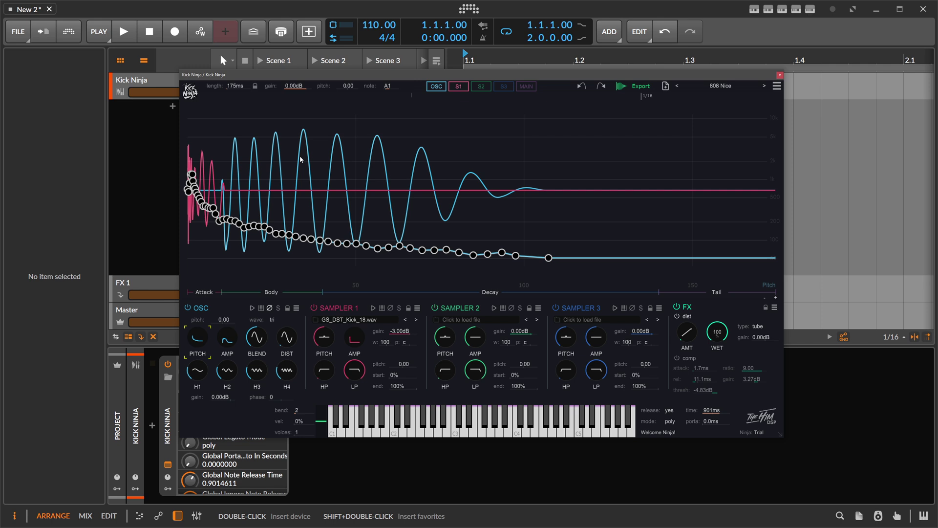
# - Open Kick Ninja's preset browser and reset the plugin to its initial patch
pyautogui.click(721, 85)
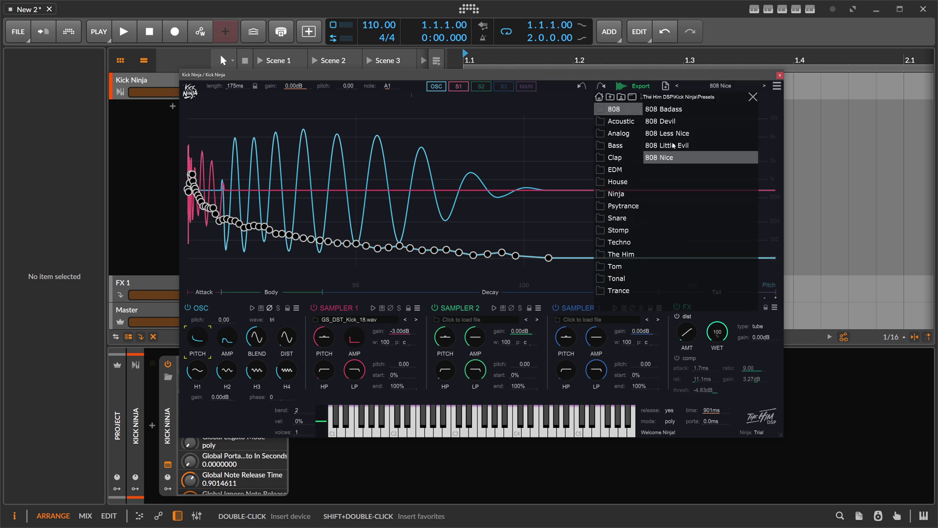
pyautogui.click(726, 87)
pyautogui.click(727, 86)
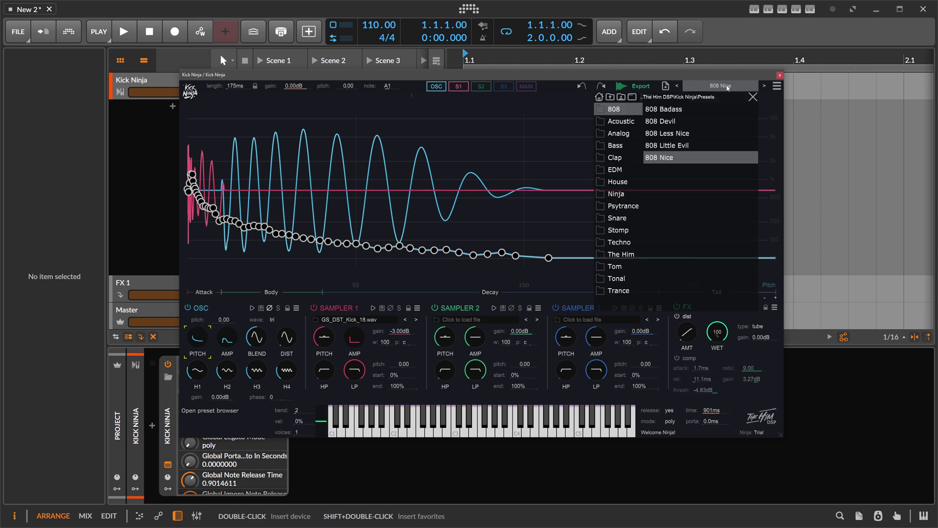
pyautogui.click(776, 86)
pyautogui.click(715, 102)
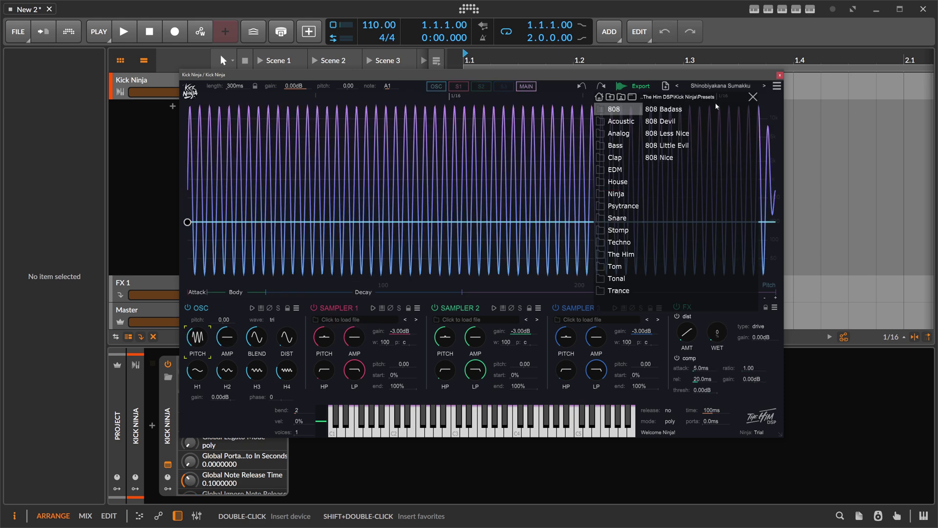
# - Close the preset browser and shape the oscillator's pitch envelope into a steep early drop that flattens into the tail, using four points
pyautogui.click(753, 97)
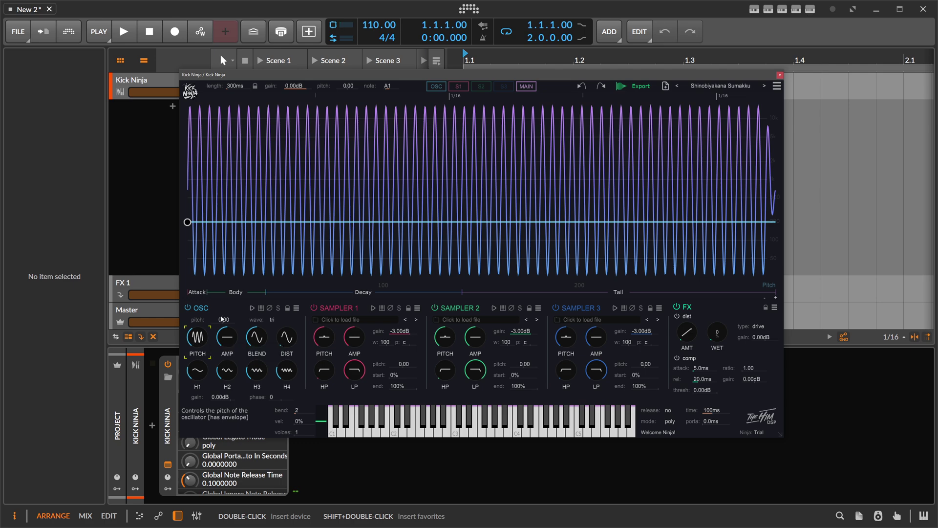
pyautogui.doubleClick(216, 222)
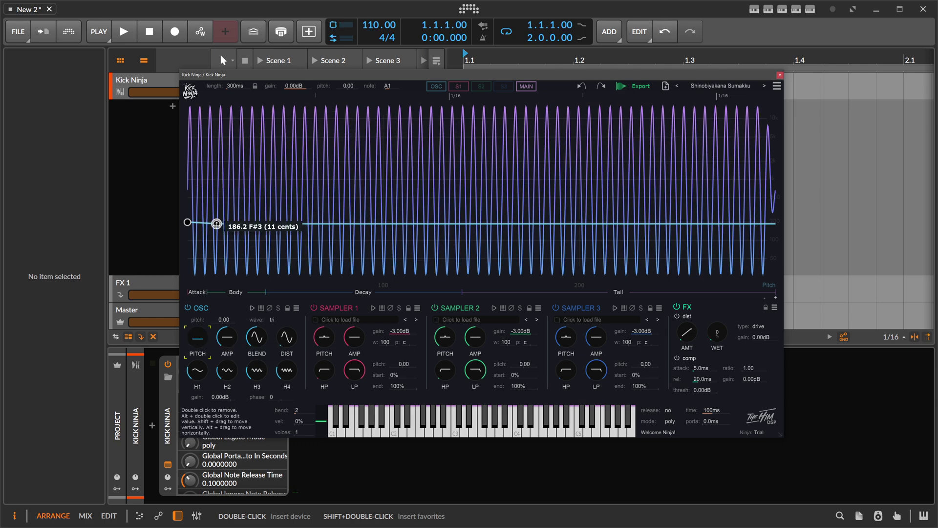
pyautogui.moveTo(216, 223); pyautogui.dragTo(229, 257)
pyautogui.moveTo(188, 222); pyautogui.dragTo(188, 134)
pyautogui.doubleClick(204, 181)
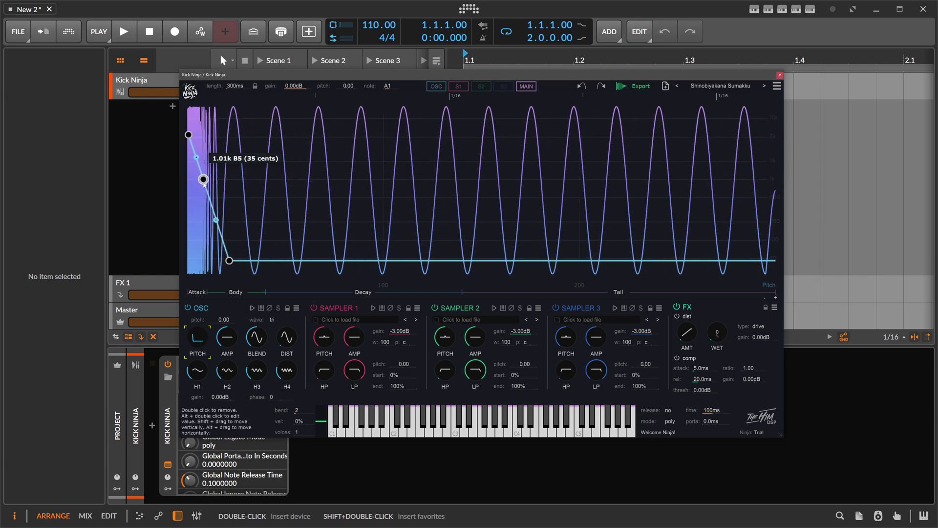
pyautogui.moveTo(204, 181); pyautogui.dragTo(196, 204)
pyautogui.moveTo(229, 261)
pyautogui.mouseDown()
pyautogui.moveTo(218, 237)
pyautogui.moveTo(250, 242)
pyautogui.moveTo(243, 255)
pyautogui.mouseUp()
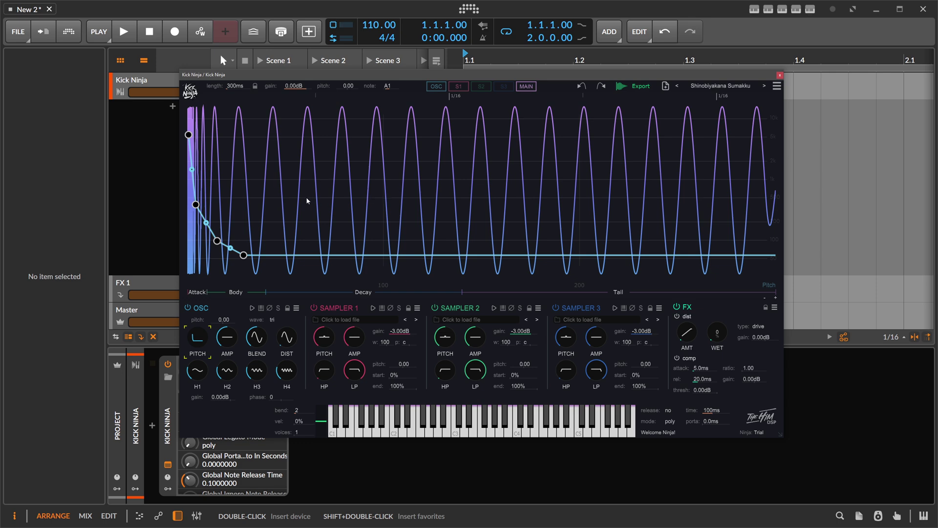
# - Enable keyboard pitch tracking for the oscillator and tighten the pitch envelope by shifting its middle points and tracked end point earlier
pyautogui.click(260, 308)
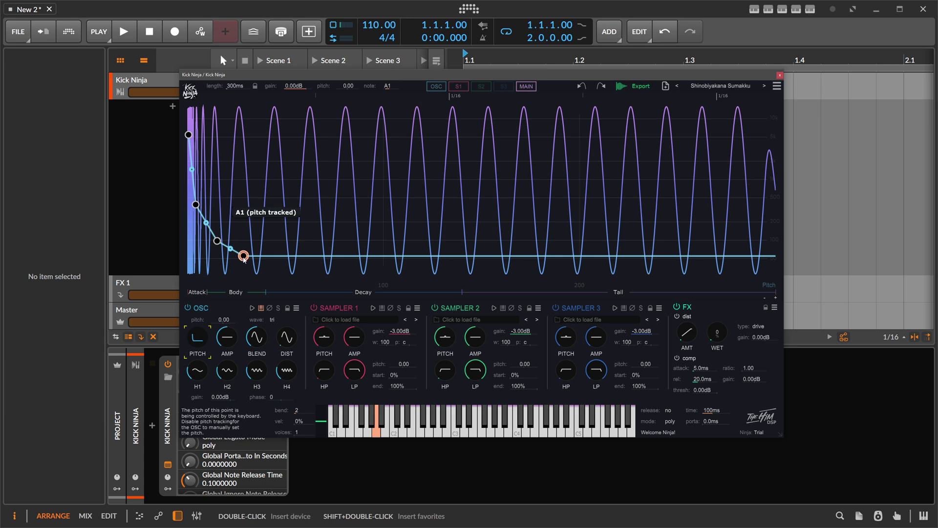
pyautogui.moveTo(243, 258); pyautogui.dragTo(262, 257)
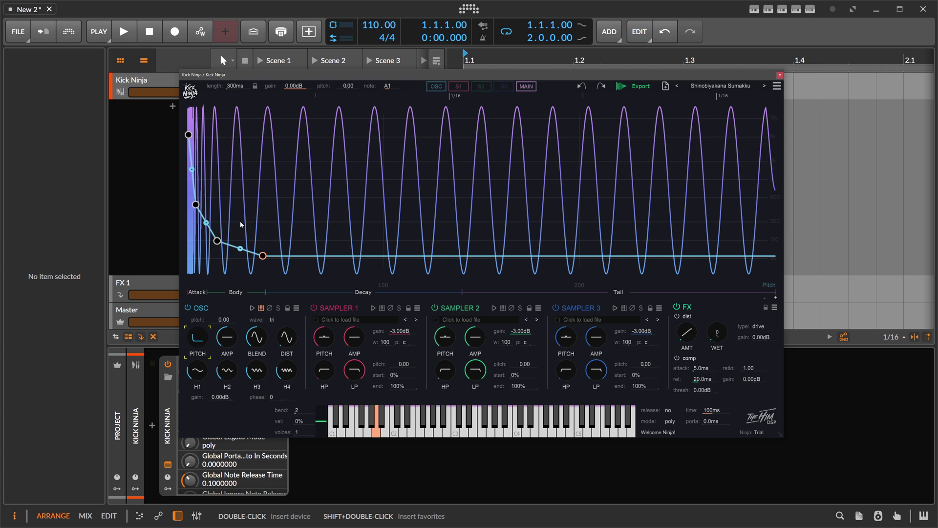
pyautogui.moveTo(207, 224)
pyautogui.moveTo(263, 256)
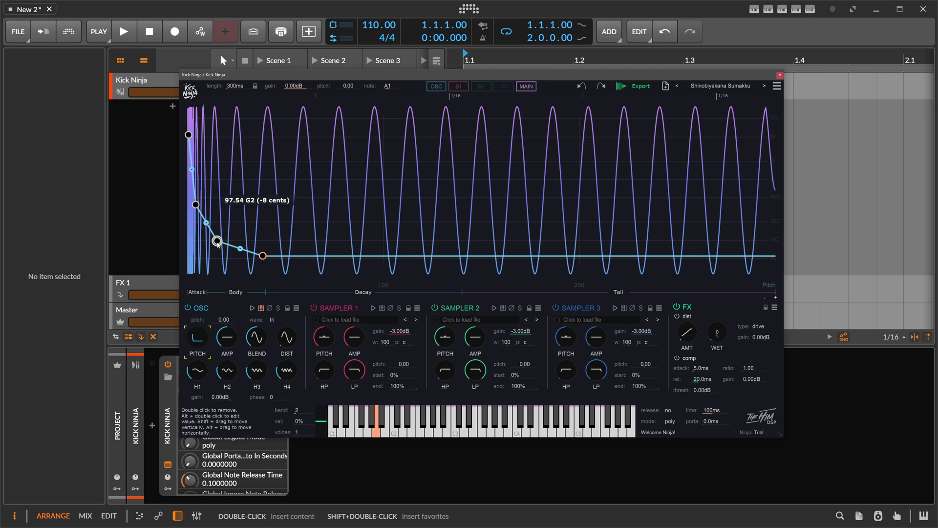
pyautogui.moveTo(218, 241); pyautogui.dragTo(208, 235)
pyautogui.moveTo(261, 255); pyautogui.dragTo(202, 224)
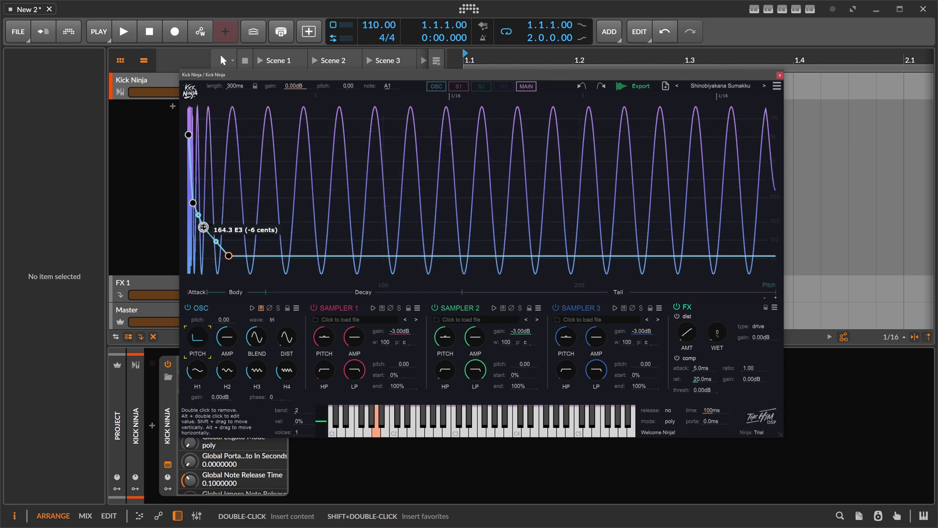
pyautogui.moveTo(228, 255); pyautogui.dragTo(222, 256)
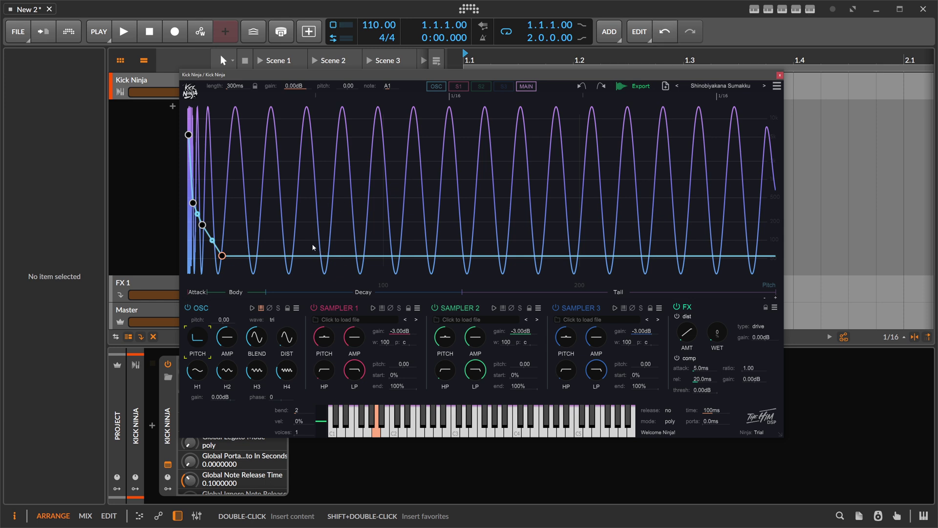
pyautogui.moveTo(225, 253); pyautogui.dragTo(227, 256)
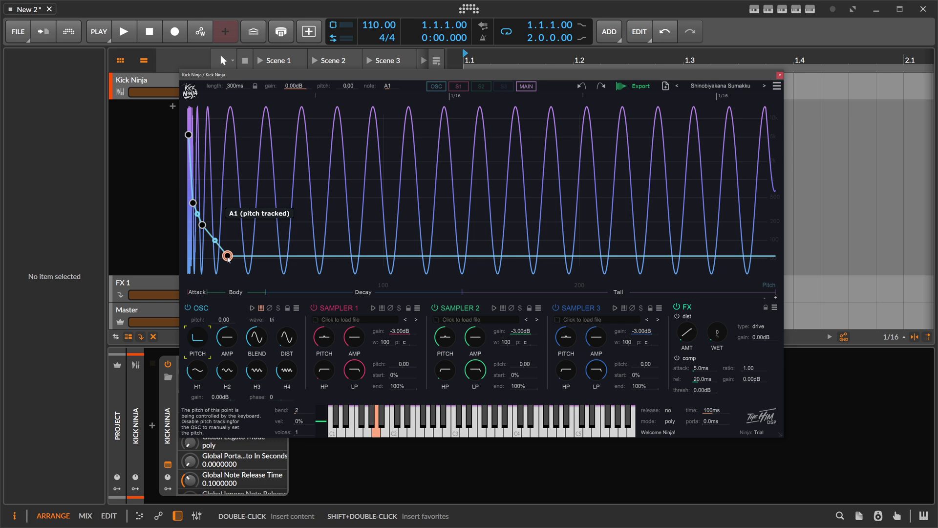
# - Play several different notes to hear the pitch-tracked kick across the keyboard
pyautogui.press('s')
pyautogui.press('s')
pyautogui.press('a')
pyautogui.press('a')
pyautogui.press('y')
pyautogui.press('u')
pyautogui.press('e')
# - Draw a distortion amount envelope that rises from zero, and raise the distortion wet level to 100
pyautogui.click(693, 326)
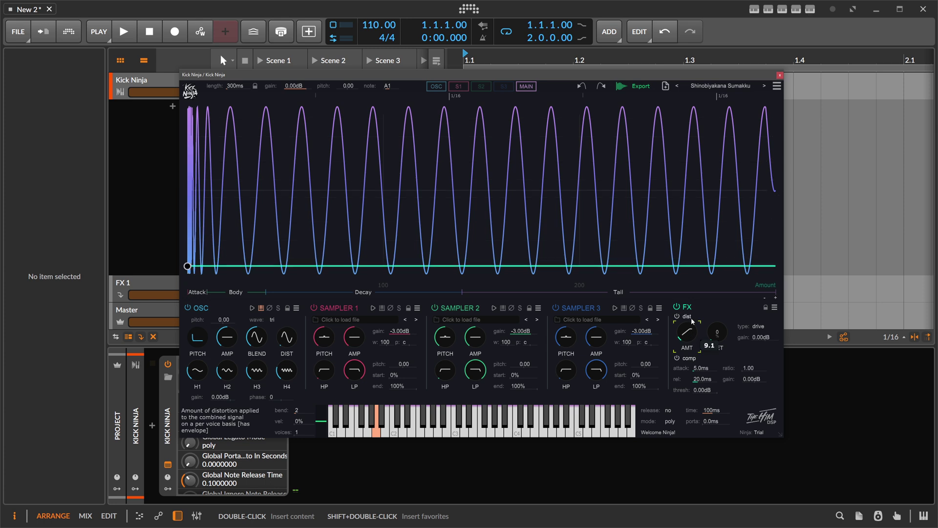
pyautogui.moveTo(691, 318); pyautogui.dragTo(692, 331)
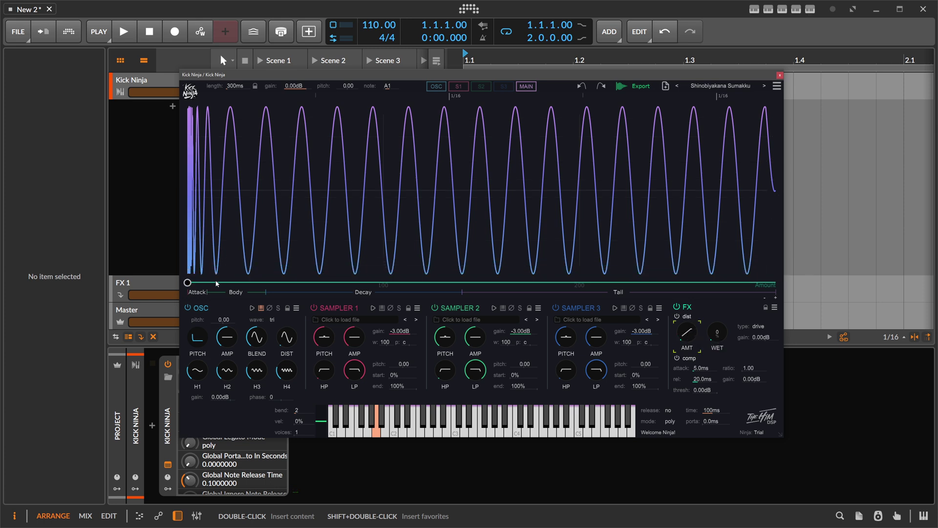
pyautogui.moveTo(217, 280); pyautogui.dragTo(301, 175)
pyautogui.moveTo(716, 336); pyautogui.dragTo(746, 192)
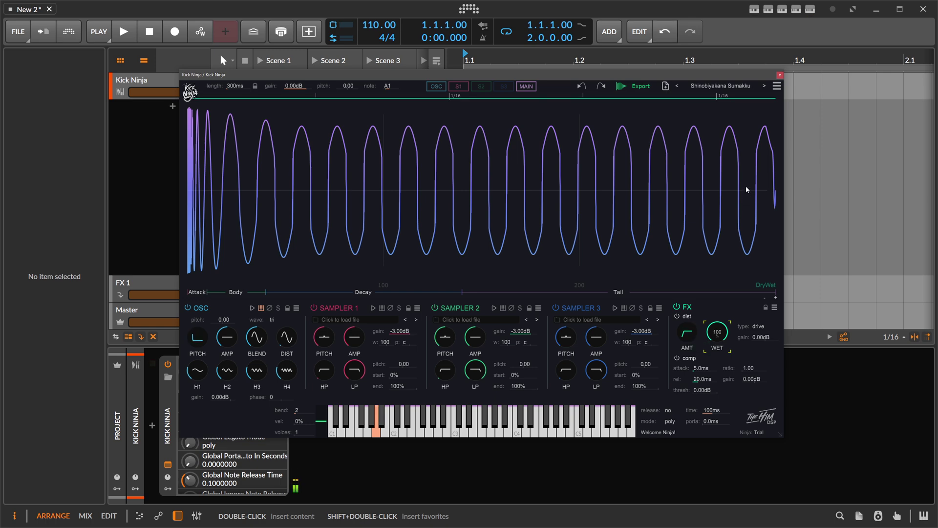
# - Lower the distortion amount envelope's end point, add a middle point, and bend both segments into a smooth, gradual rise
pyautogui.click(698, 326)
pyautogui.moveTo(304, 178); pyautogui.dragTo(330, 228)
pyautogui.doubleClick(270, 250)
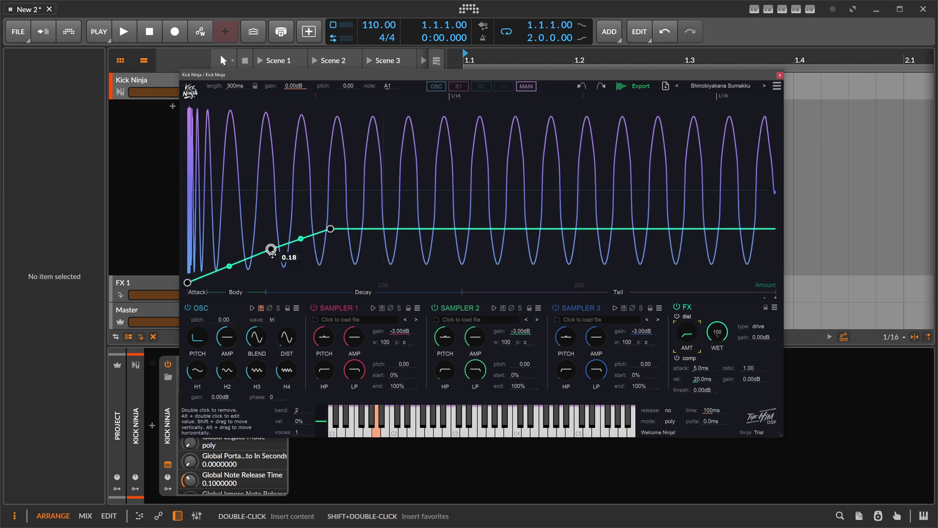
pyautogui.moveTo(271, 249); pyautogui.dragTo(239, 290)
pyautogui.moveTo(303, 248); pyautogui.dragTo(302, 254)
pyautogui.moveTo(231, 282); pyautogui.dragTo(232, 278)
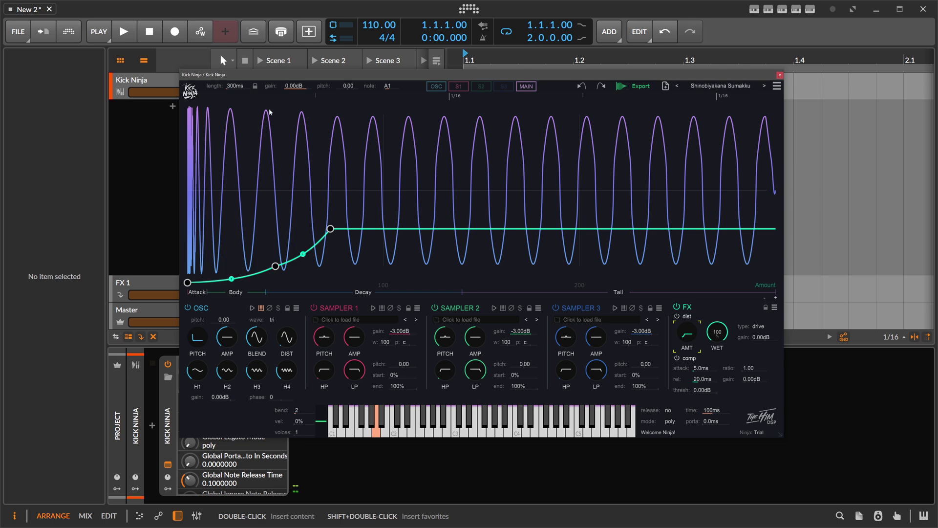
# - Set the kick length to 715 ms and reshape the distortion amount envelope into a straighter rise to about 0.48
pyautogui.moveTo(240, 88); pyautogui.dragTo(238, 79)
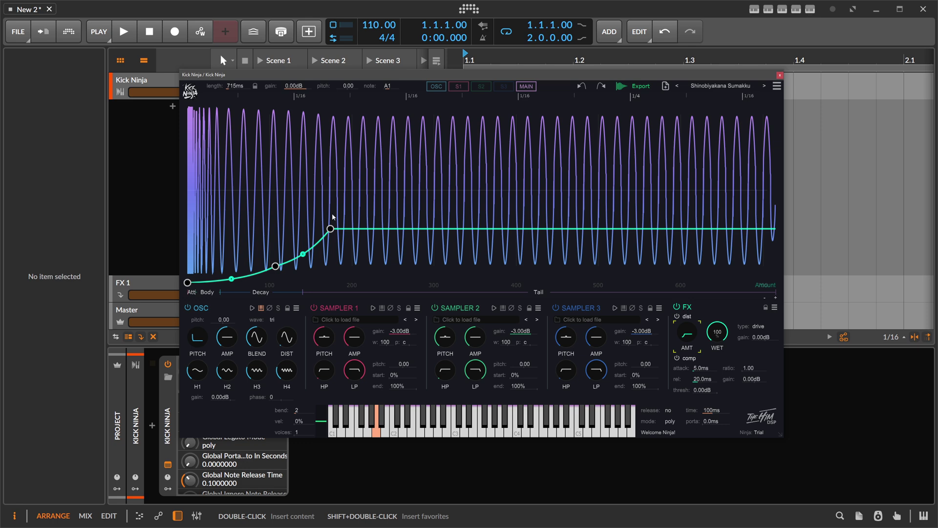
pyautogui.moveTo(332, 215); pyautogui.dragTo(330, 194)
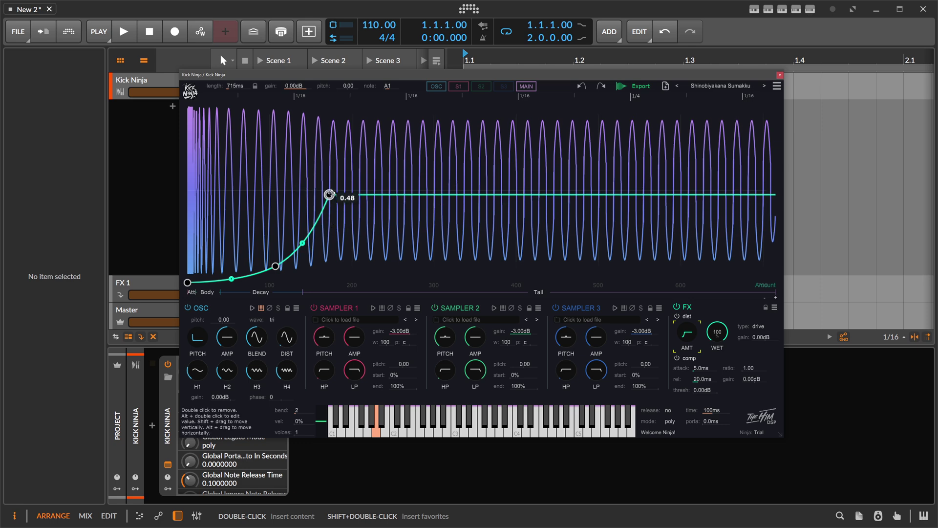
pyautogui.moveTo(275, 266); pyautogui.dragTo(298, 220)
pyautogui.moveTo(228, 274); pyautogui.dragTo(228, 265)
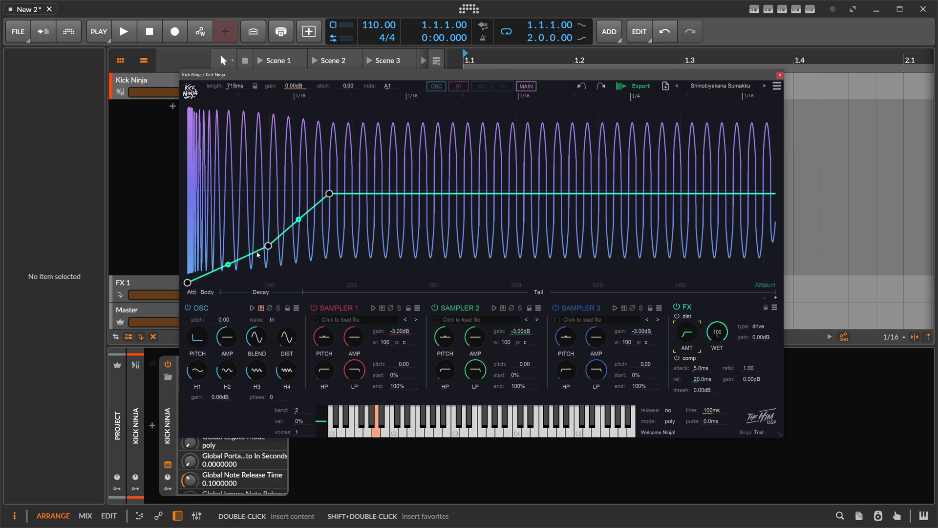
# - Refine the distortion amount envelope with a slightly curved first segment and a lower plateau
pyautogui.moveTo(257, 254); pyautogui.dragTo(266, 270)
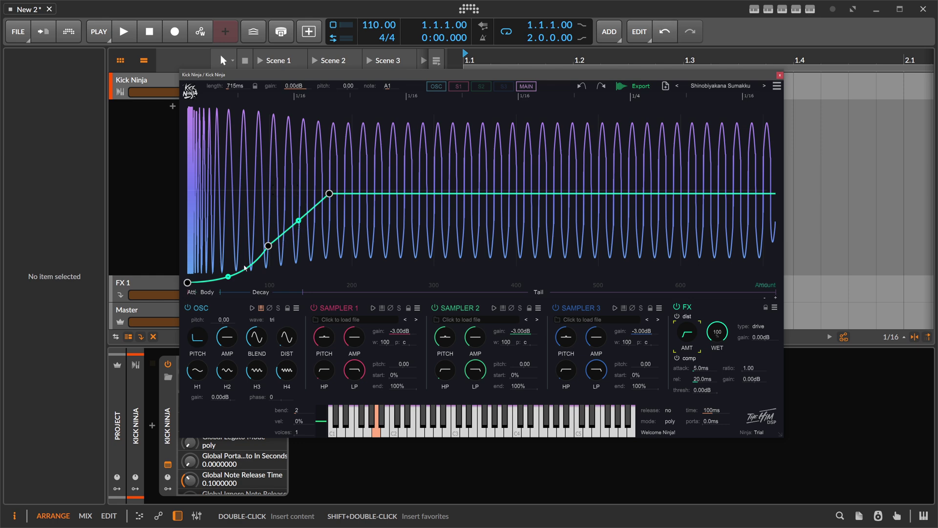
pyautogui.moveTo(228, 277); pyautogui.dragTo(228, 273)
pyautogui.moveTo(403, 78)
pyautogui.mouseDown()
pyautogui.moveTo(377, 65)
pyautogui.moveTo(402, 76)
pyautogui.mouseUp()
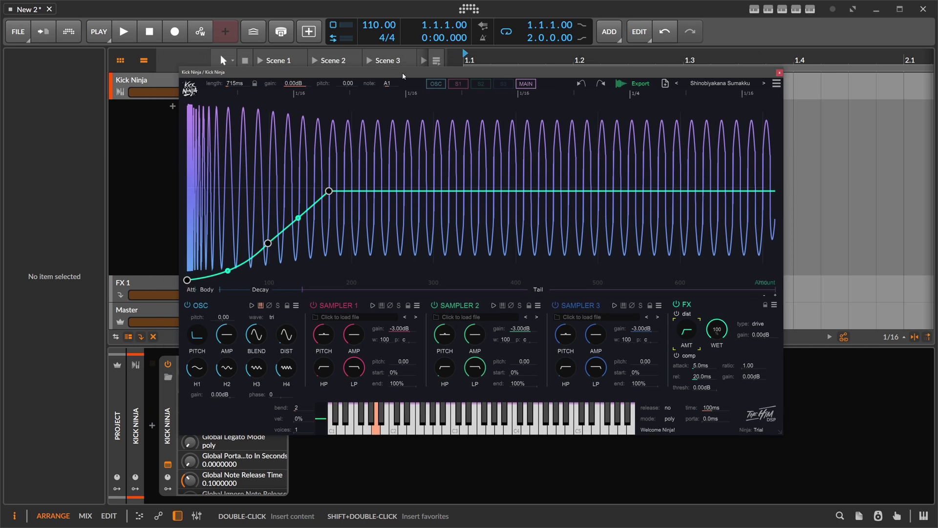
pyautogui.moveTo(330, 191); pyautogui.dragTo(331, 202)
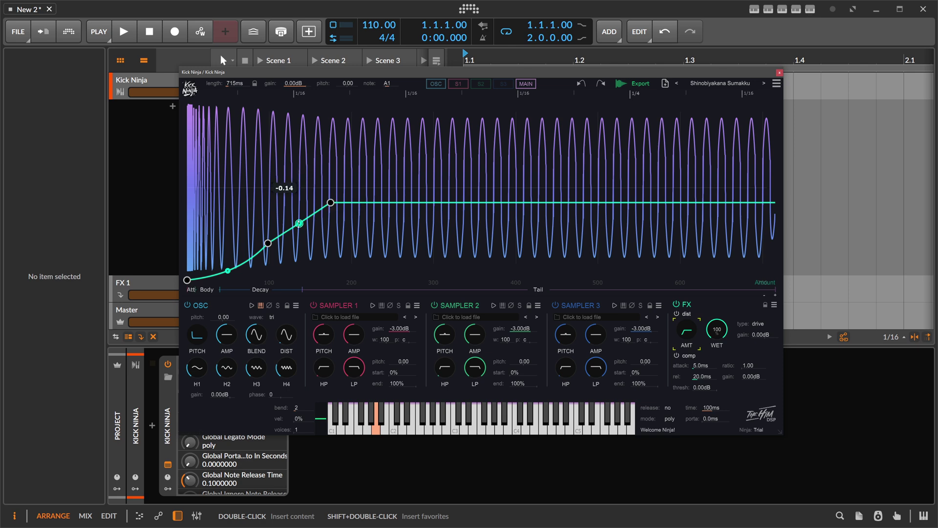
pyautogui.moveTo(227, 270); pyautogui.dragTo(228, 265)
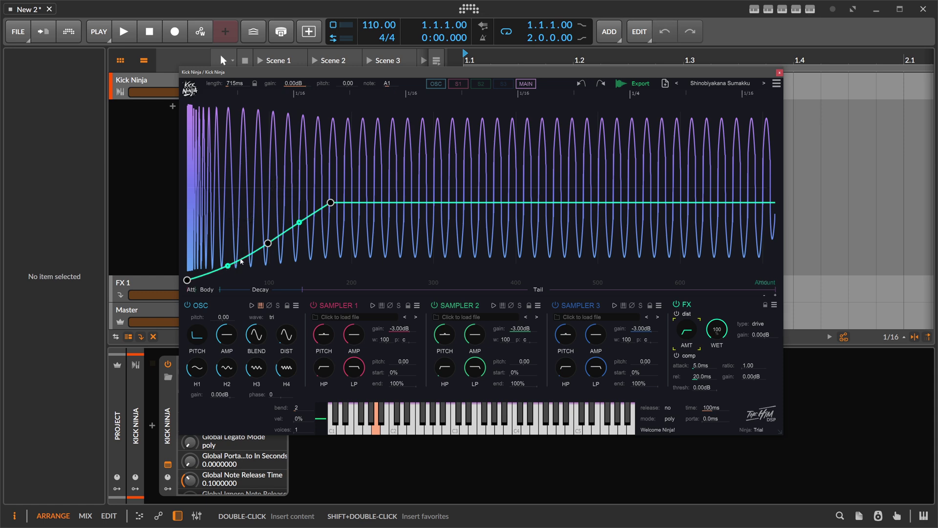